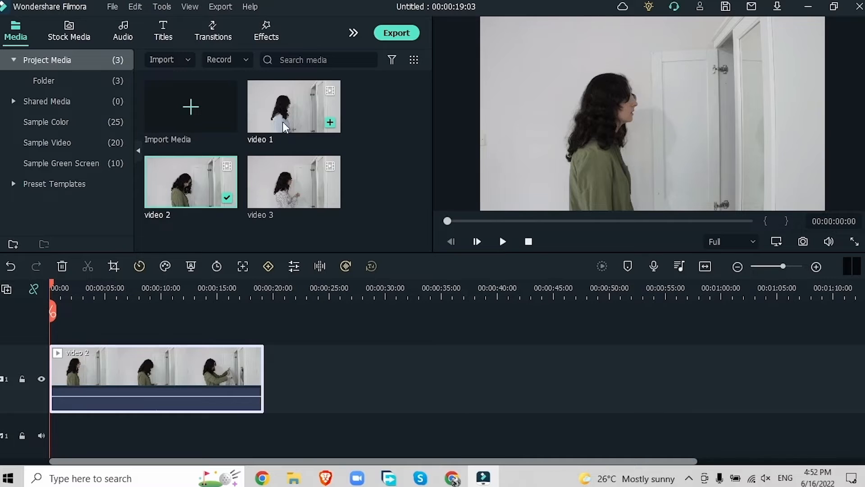
Place video 1 at the timeline start on the track above video 2, and mute both clips
drag(285, 118, 95, 307)
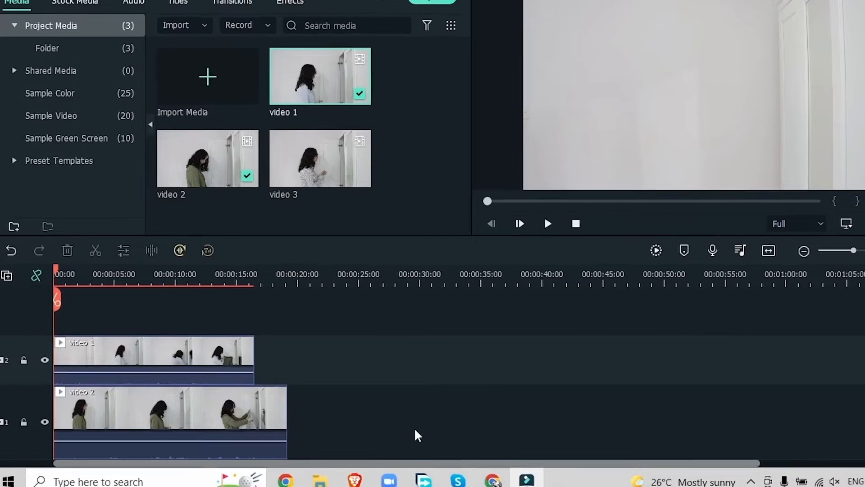
drag(385, 433, 129, 350)
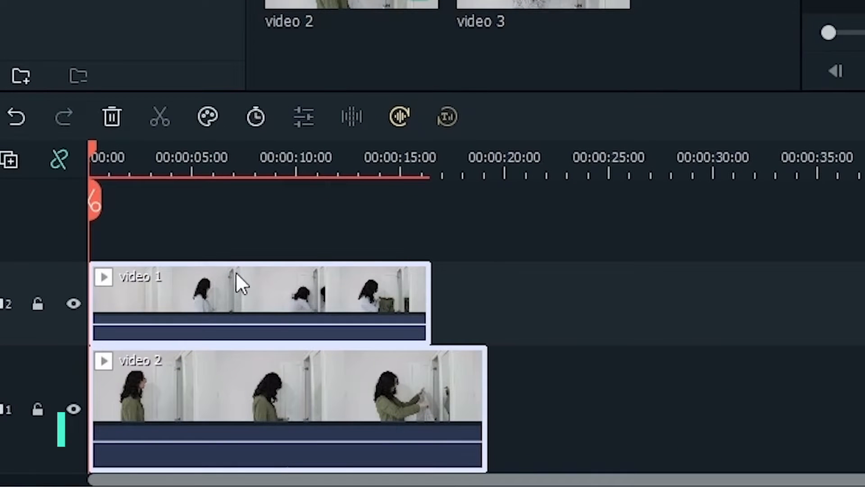
key(ctrl+shift+m)
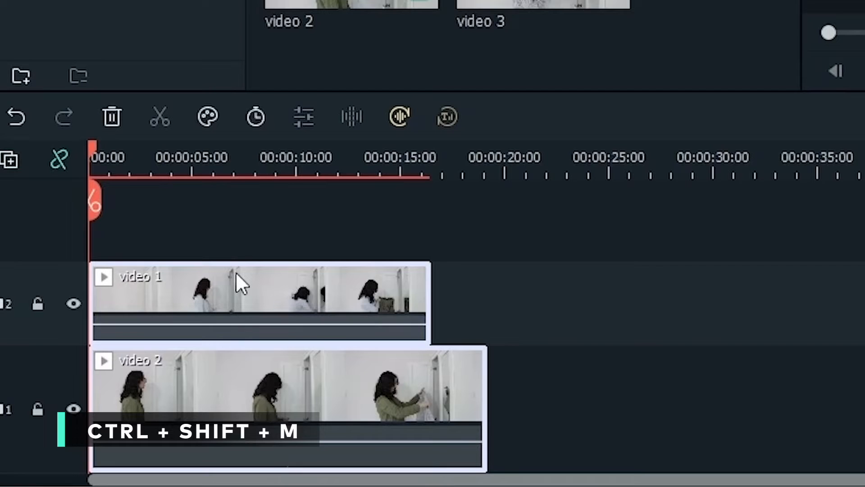
click(681, 379)
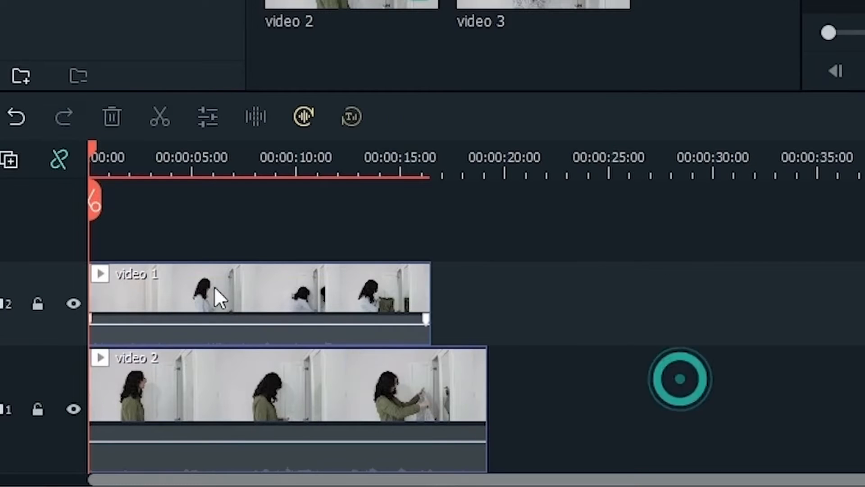
Move video 2 to start where video 1 ends, and bring the playhead to video 1's jacket-swing frame at 00:00:14:20
drag(137, 399, 478, 419)
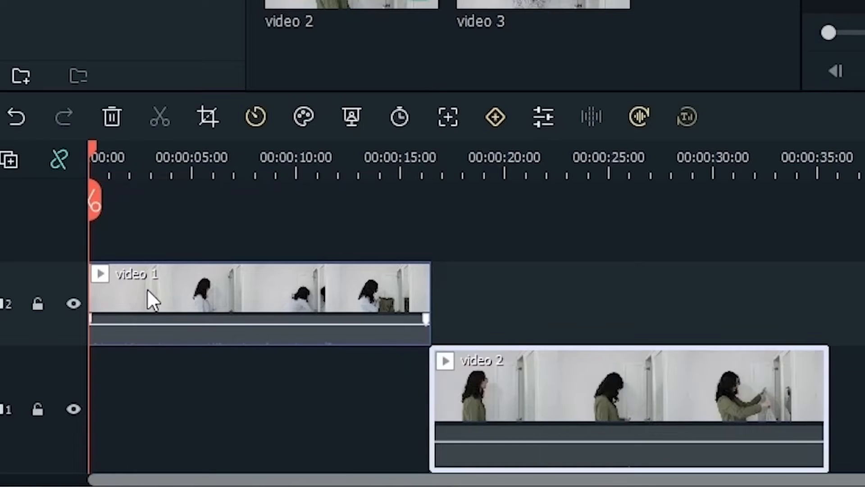
click(420, 156)
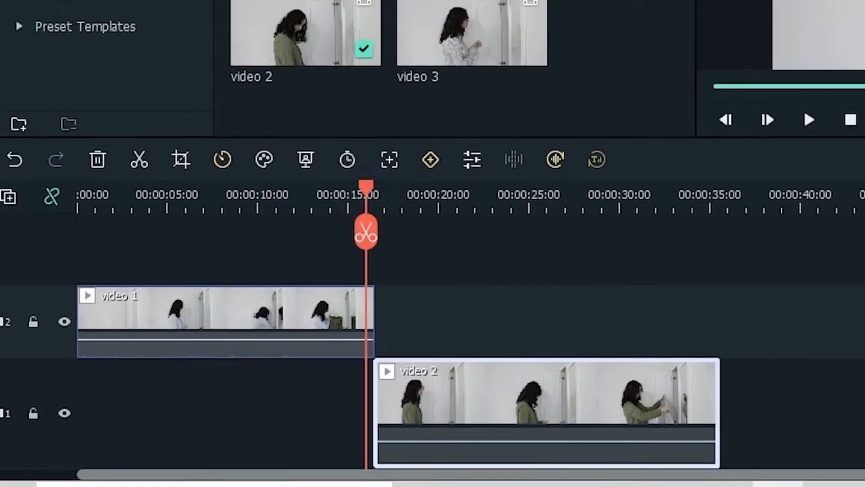
click(816, 267)
click(817, 267)
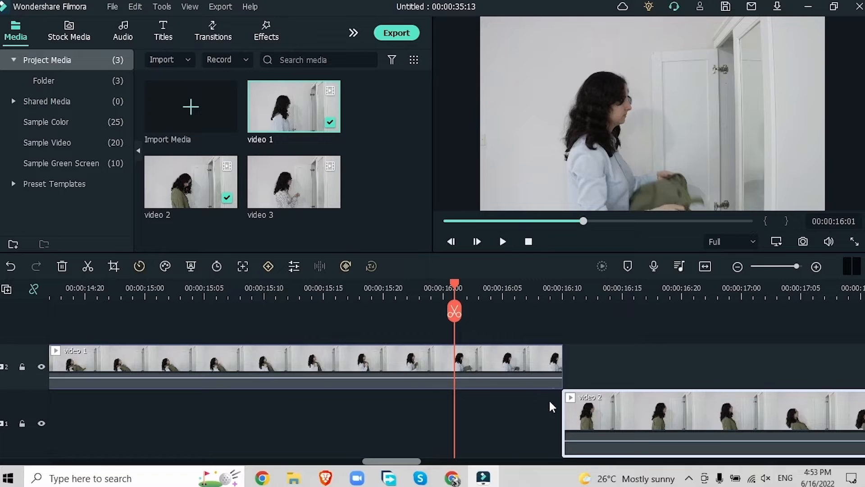
click(453, 277)
drag(455, 285, 165, 385)
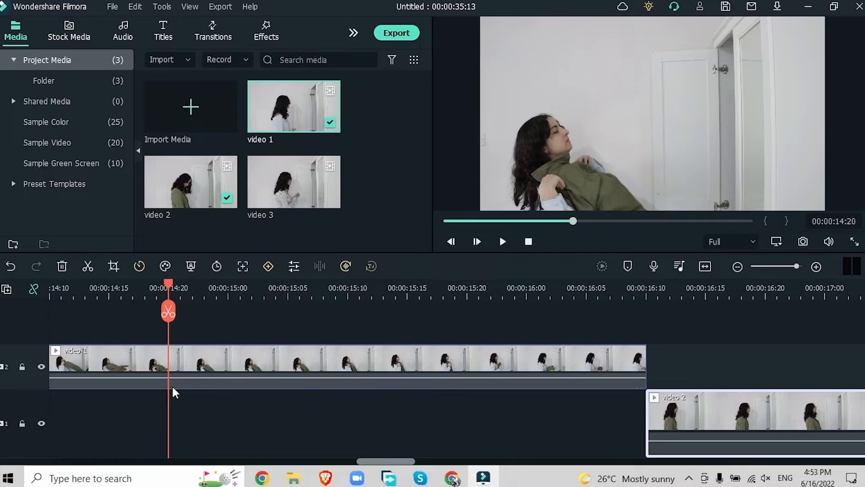
Trim the end of video 1 to two frames past 00:00:14:20 and add a marker to the clip at 00:00:14:20
click(277, 364)
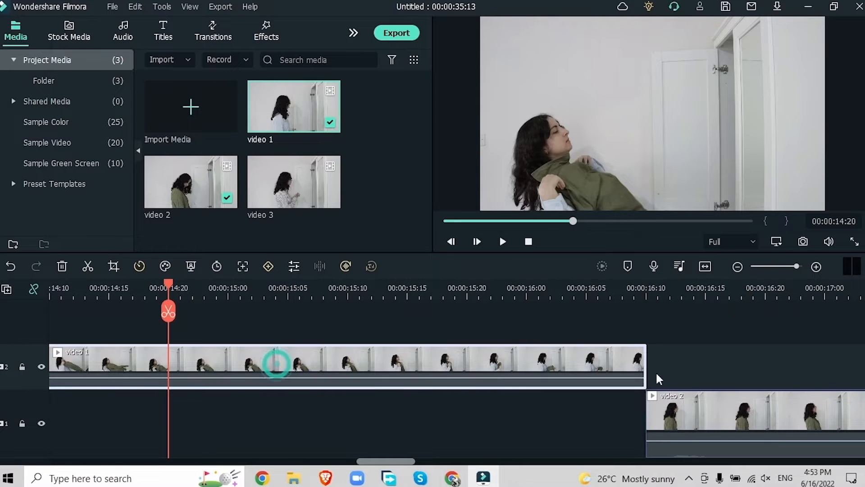
drag(645, 355, 191, 390)
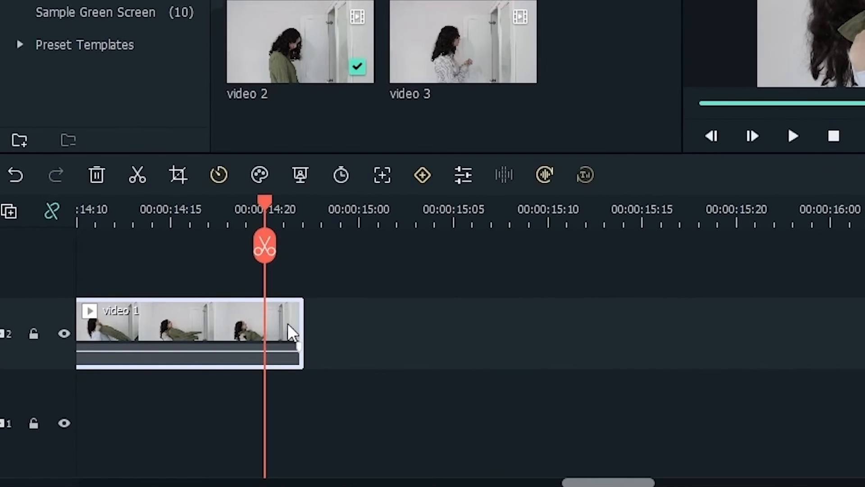
key(m)
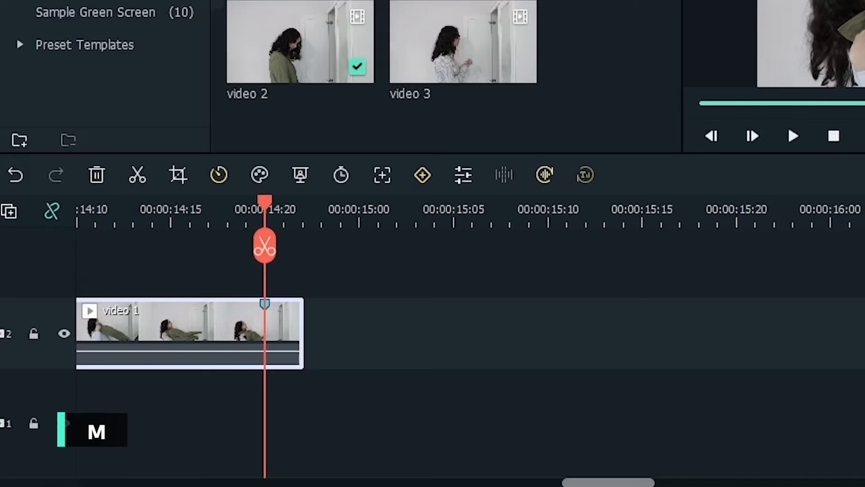
Add a custom animation keyframe to video 1 at 00:00:14:20 with the opacity lowered to about 47%
double_click(131, 318)
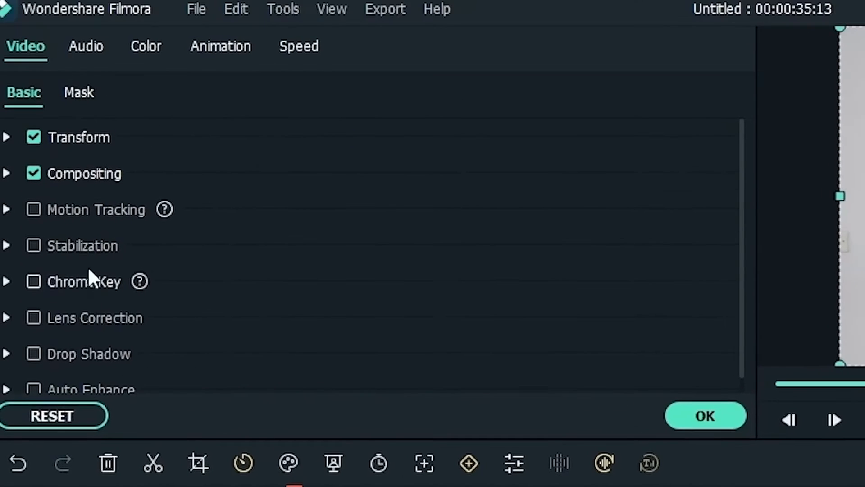
click(234, 48)
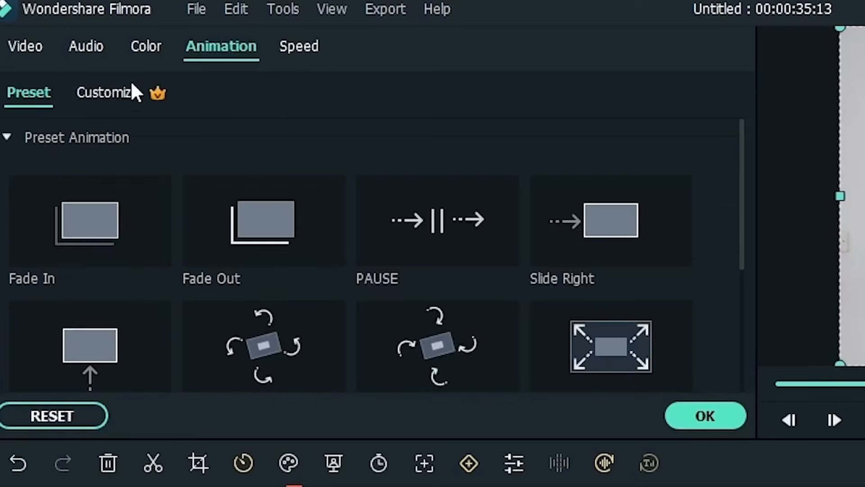
click(106, 92)
click(351, 352)
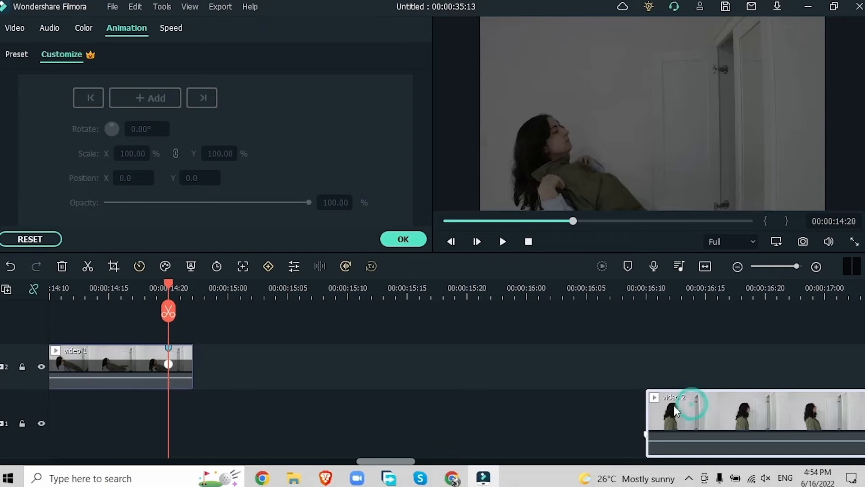
Move video 2 to start at 00:00:14:20 beneath video 1 and mark its matching leaning pose at 00:00:15:17
drag(675, 405, 225, 410)
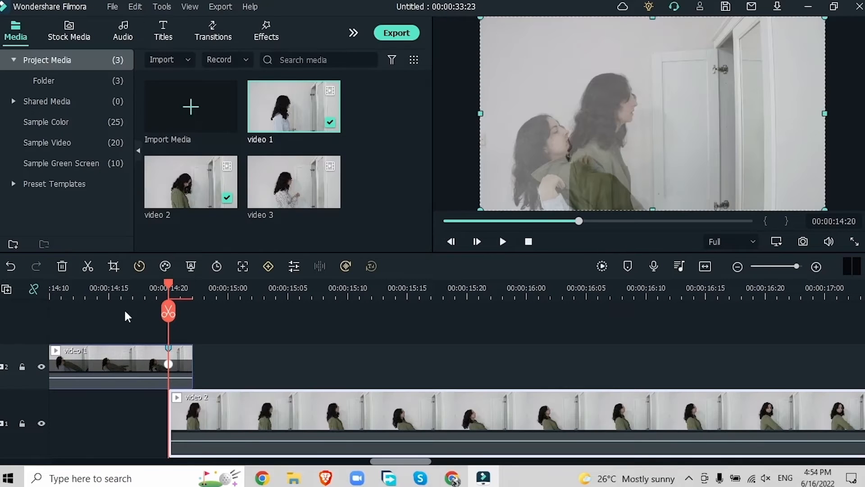
drag(168, 311, 427, 346)
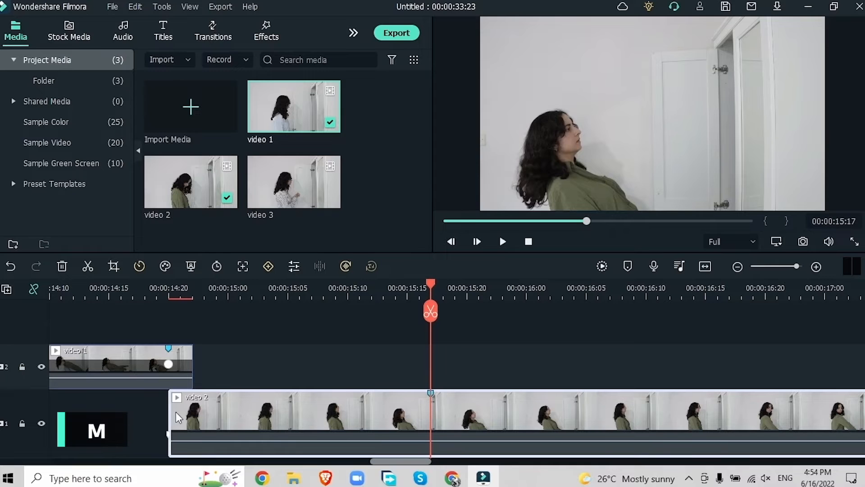
Trim the start of video 2 to two frames before its marker and align that marker with video 1's marker at 00:00:14:20
drag(167, 411, 410, 420)
click(254, 420)
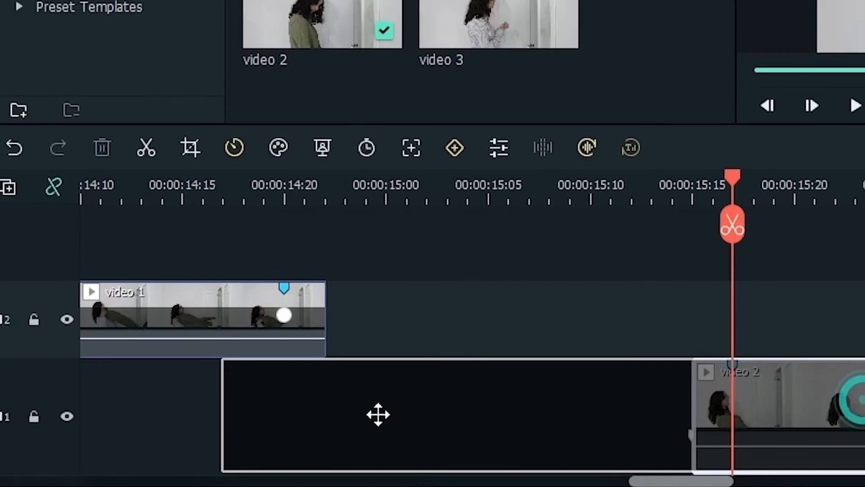
key(Delete)
drag(289, 417, 329, 431)
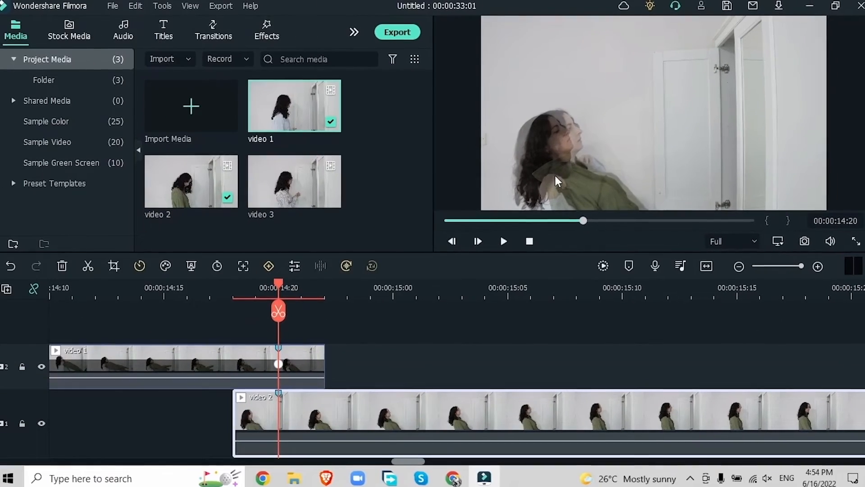
Replace video 1's keyframe at 00:00:14:20 with one at 100% opacity and add a 0% opacity keyframe at the clip's end
double_click(297, 356)
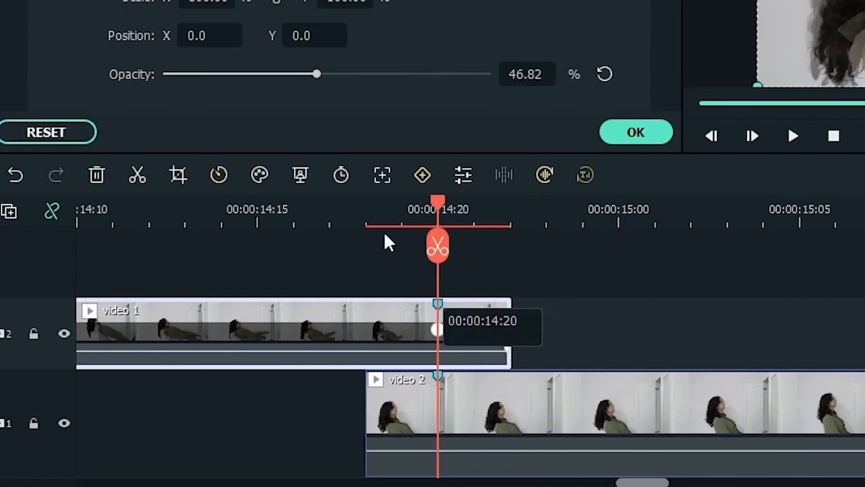
click(282, 364)
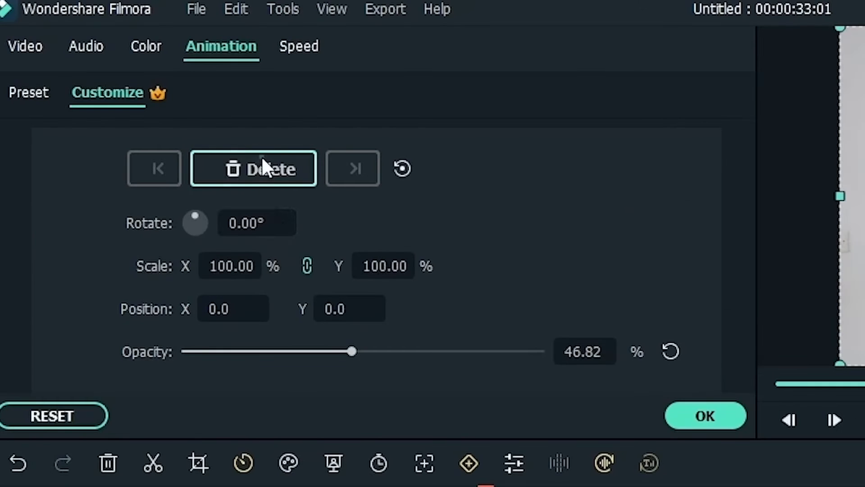
click(262, 156)
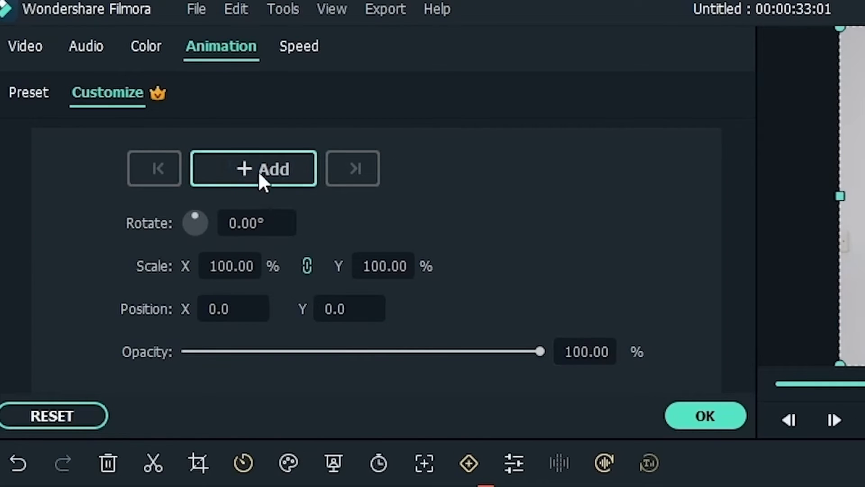
click(259, 171)
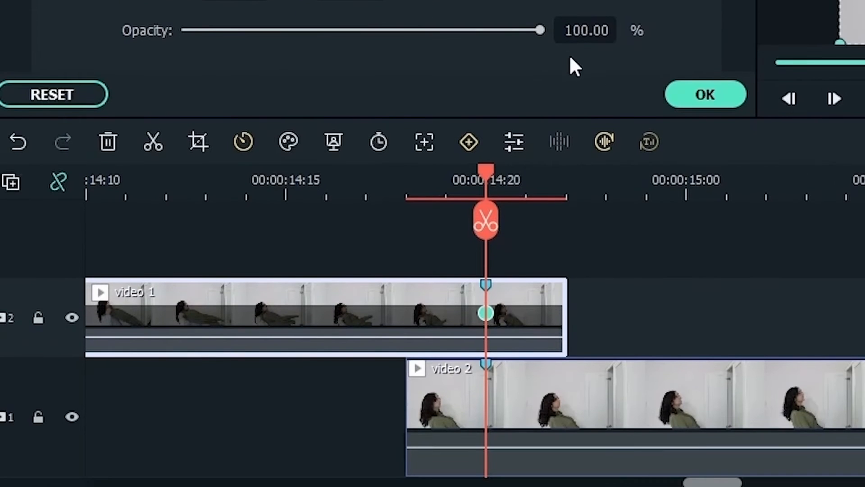
drag(485, 170, 566, 182)
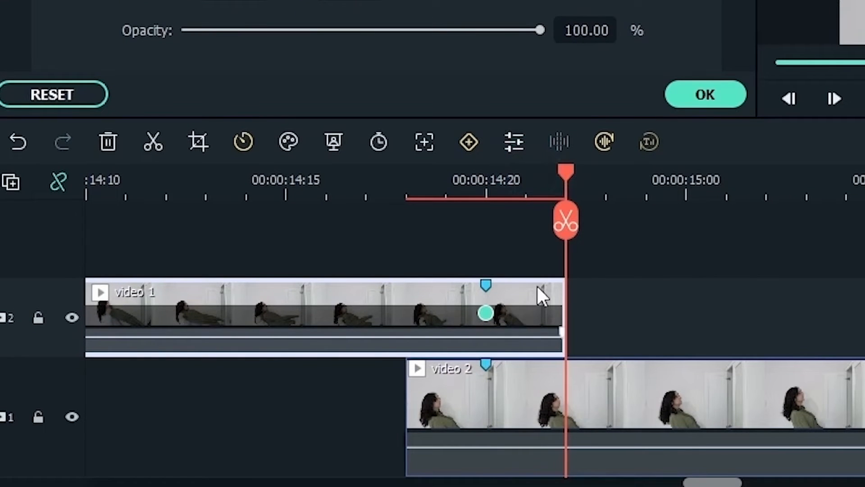
drag(540, 30, 68, 50)
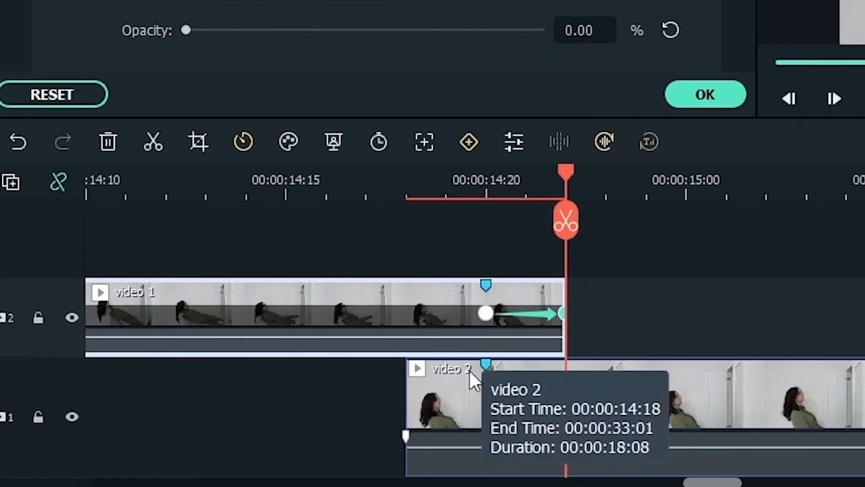
Review the transition from video 1 to video 2 from 00:00:14:18 to 00:00:14:24 and close the animation settings
click(473, 393)
click(406, 178)
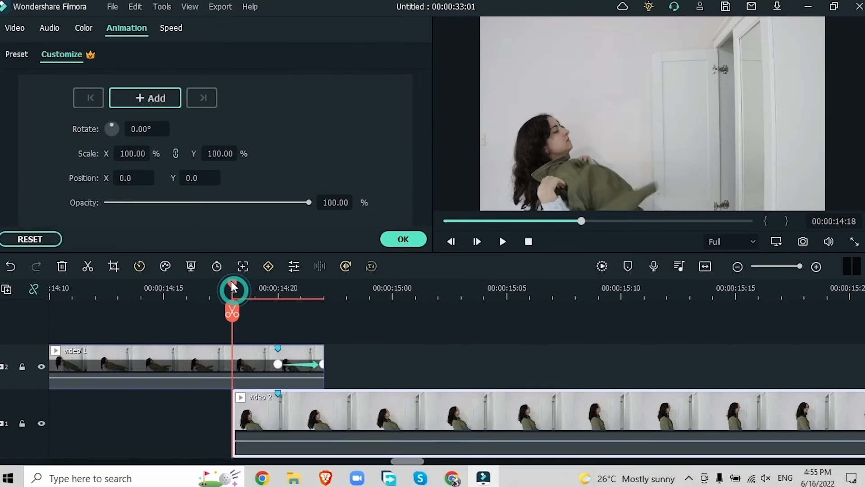
drag(247, 283, 423, 437)
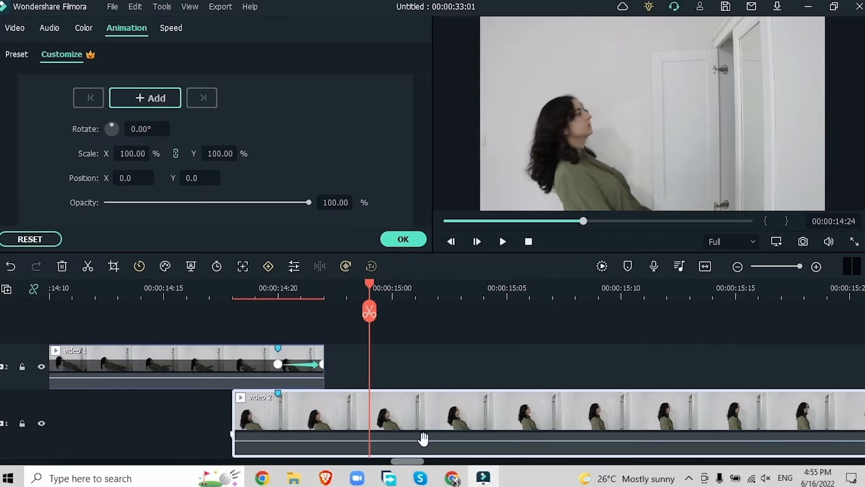
click(737, 267)
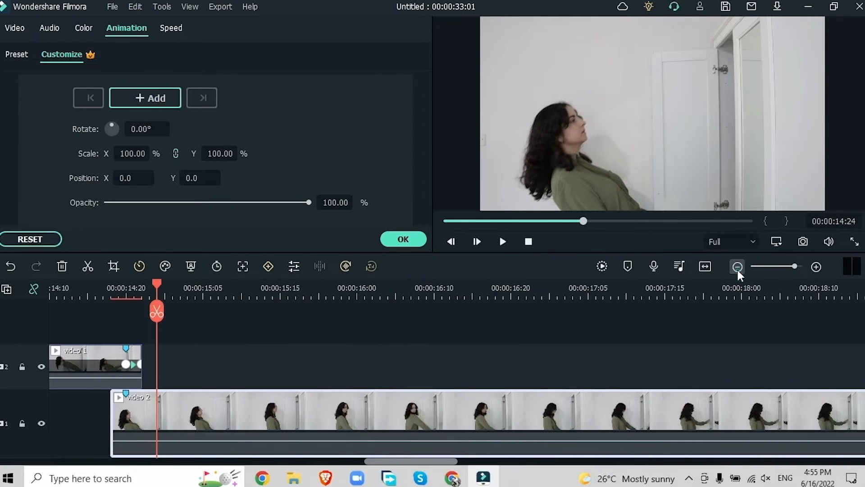
click(737, 267)
click(396, 238)
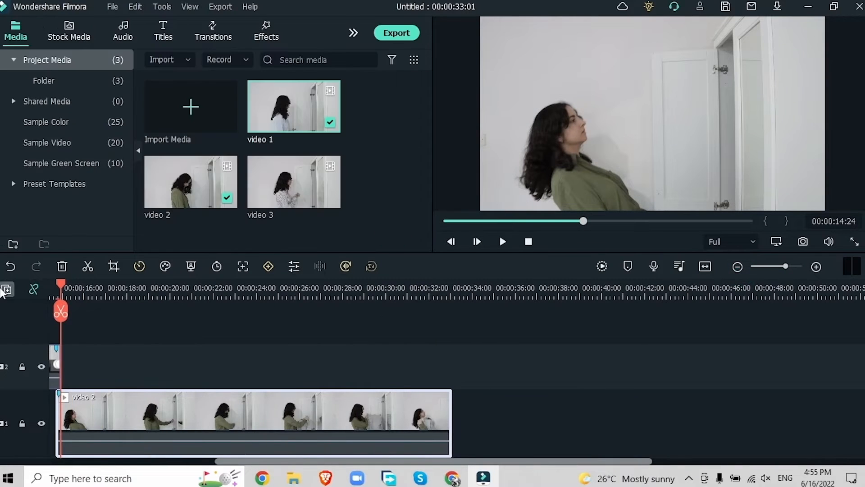
Add a video track and shift video 1 and video 2 up one track each, freeing the lowest track
click(6, 289)
click(50, 315)
drag(121, 439, 140, 325)
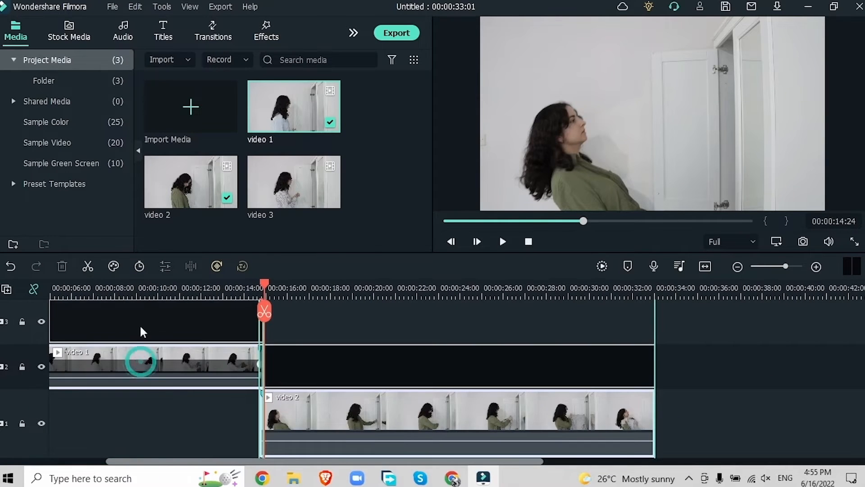
Place video 3 on the lowest track overlapping the end of video 2, and add a marker to video 2 at 00:00:30:23
drag(273, 210, 633, 422)
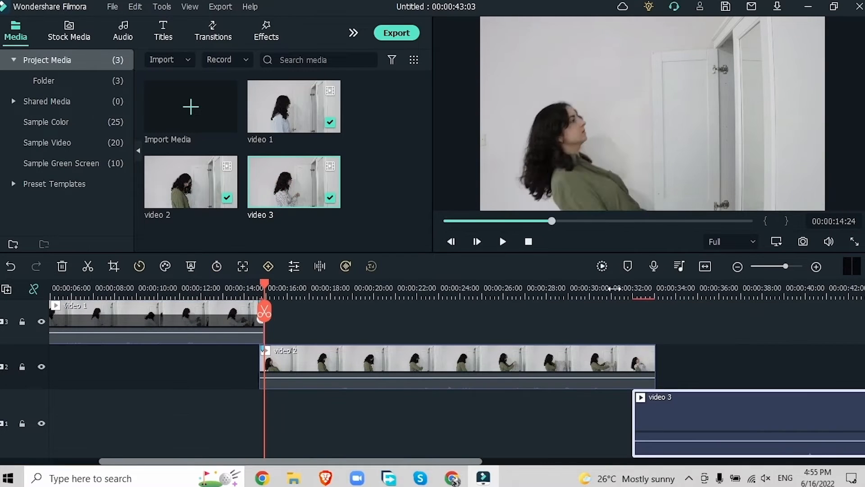
click(618, 286)
drag(624, 282, 610, 327)
click(612, 360)
key(m)
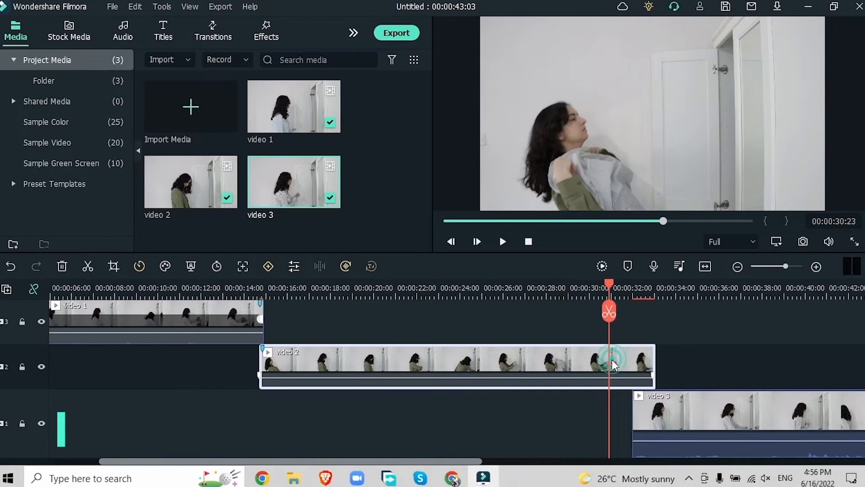
Mute the audio of the video 3 clip on the lowest track
click(712, 408)
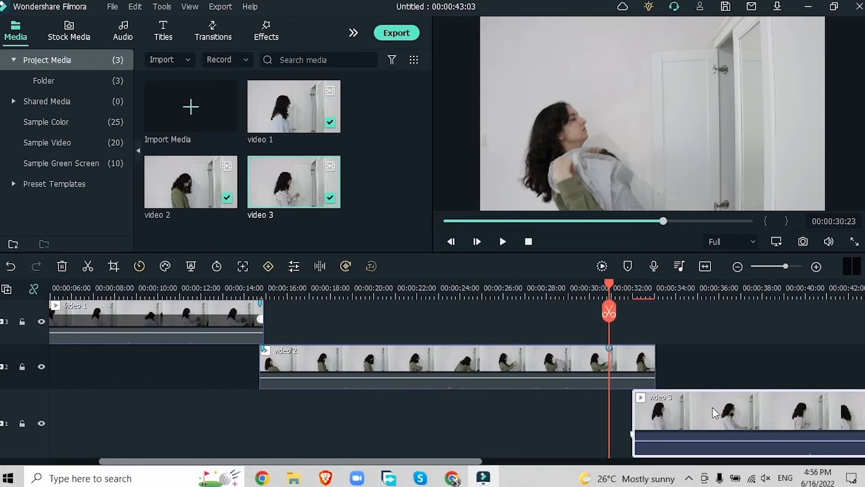
key(ctrl+shift+m)
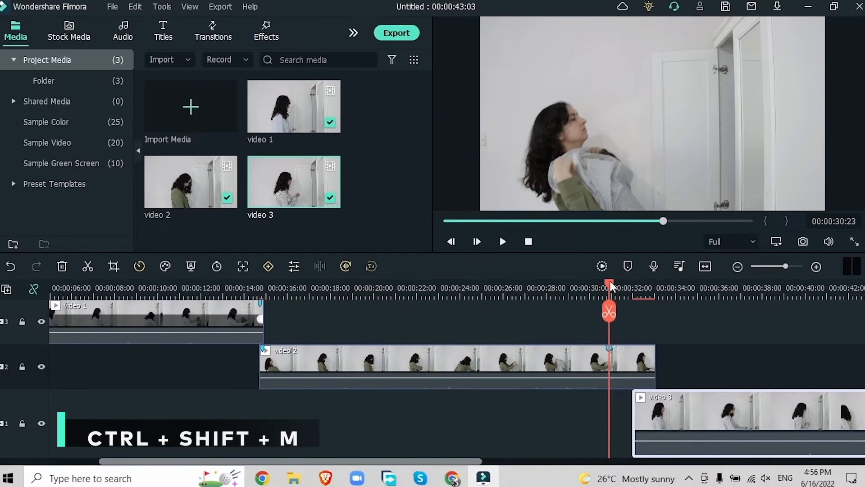
Add a reduced-opacity keyframe to video 2 at its 00:00:30:23 marker and move video 3 to start at that point
double_click(576, 358)
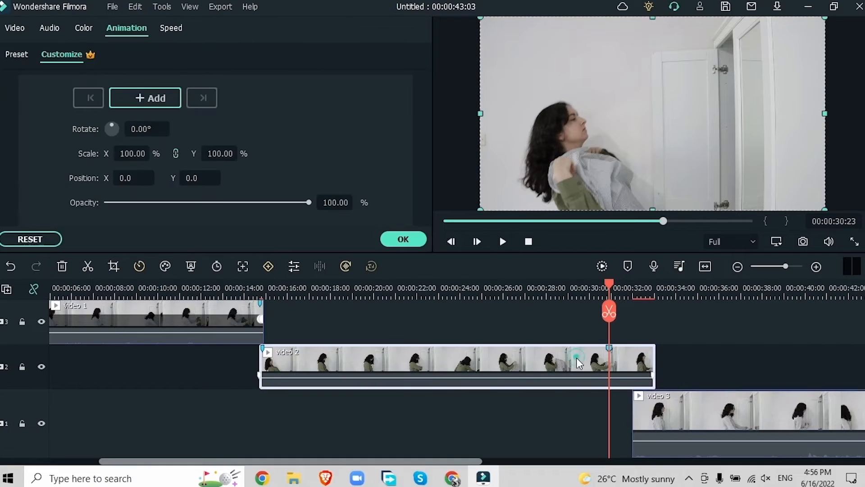
click(194, 202)
click(715, 417)
drag(715, 417, 707, 412)
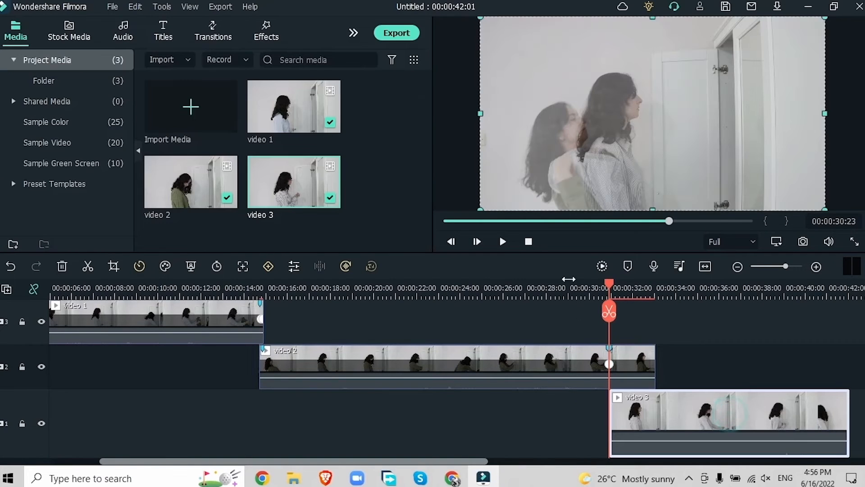
Add a marker to video 3 at 00:00:31:19 and move the clip earlier to align it with the marker on video 2
drag(610, 286, 628, 308)
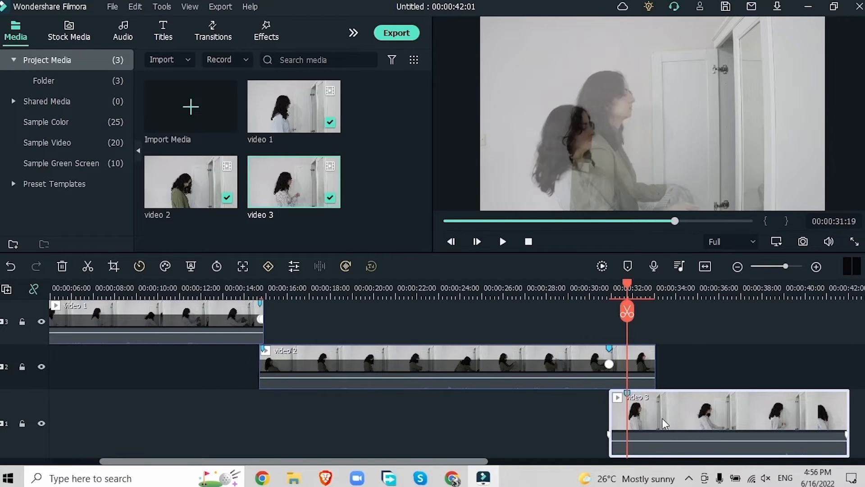
drag(658, 417, 636, 413)
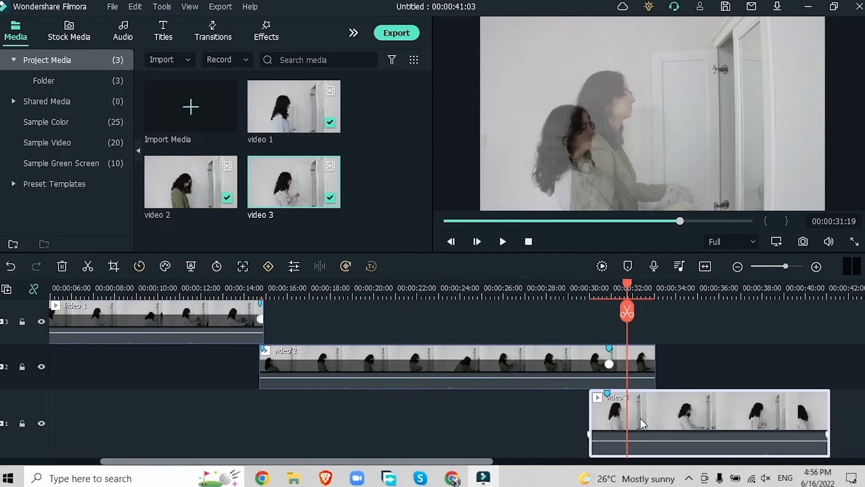
Replace the opacity keyframe of video 2 at 00:00:30:23 with a new keyframe at 100% opacity
click(613, 363)
click(611, 363)
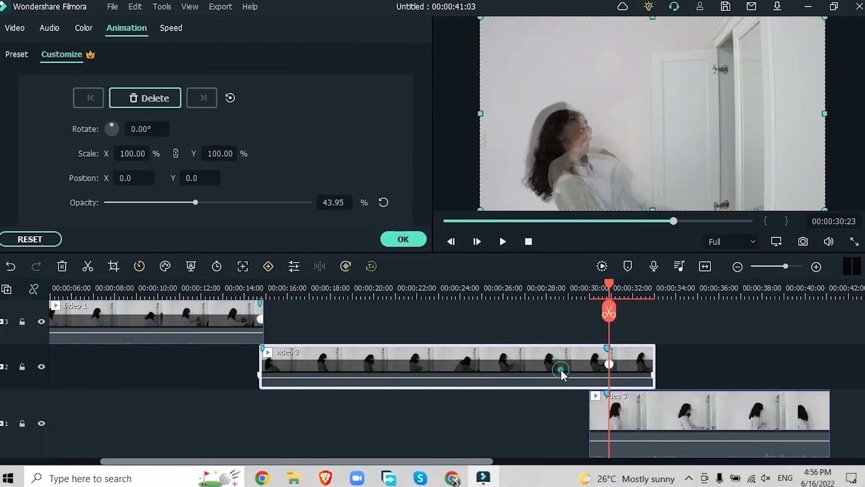
click(139, 100)
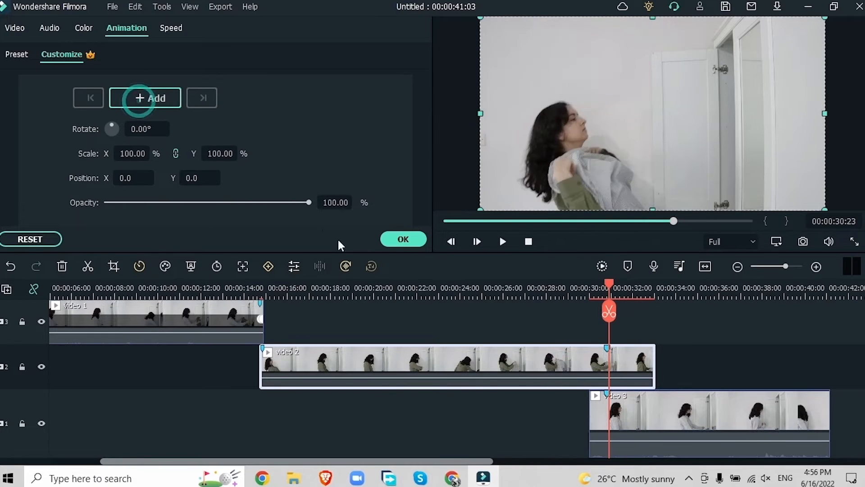
click(139, 105)
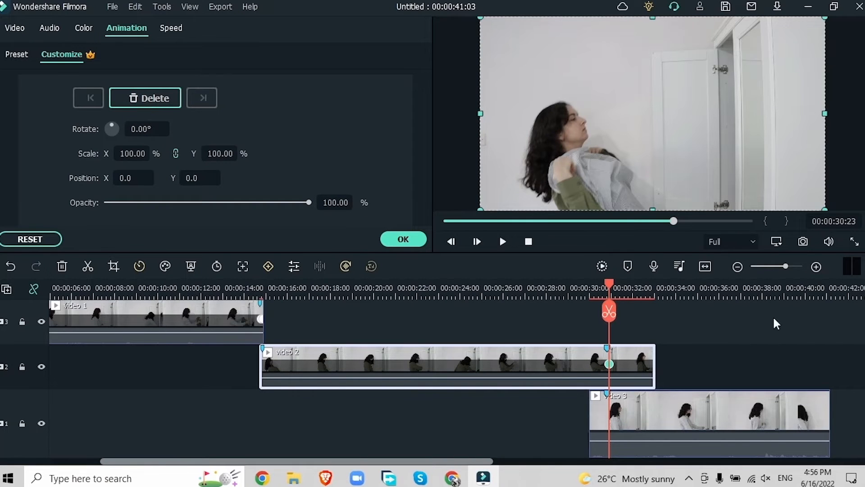
Add a second keyframe to video 2 at 00:00:31:01 with 0% opacity and apply the animation
mouse_move(612, 288)
mouse_down()
mouse_move(629, 288)
mouse_move(610, 293)
mouse_up()
click(612, 293)
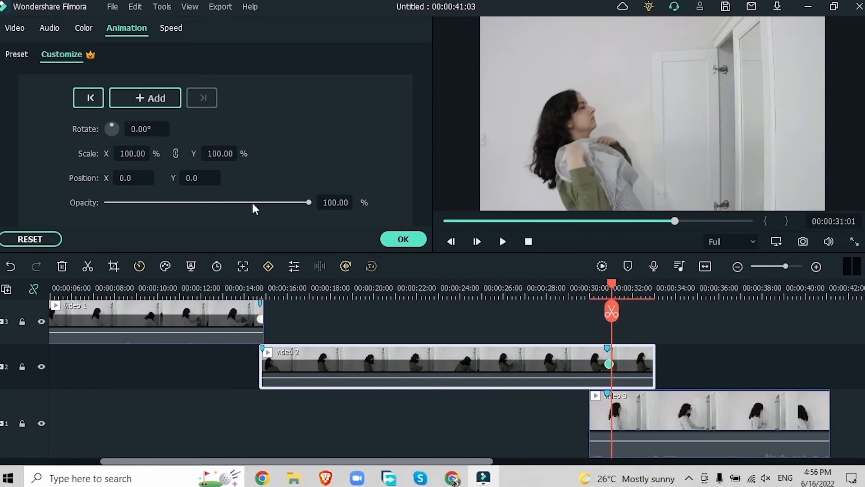
drag(320, 201, 168, 228)
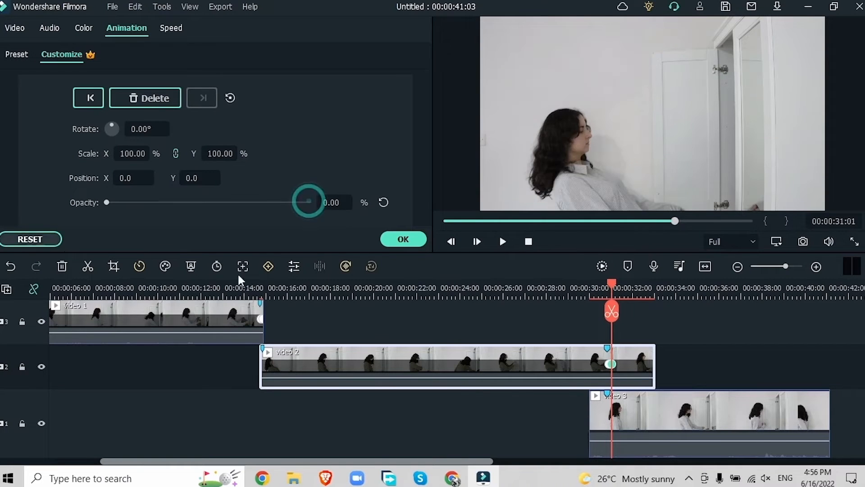
click(416, 242)
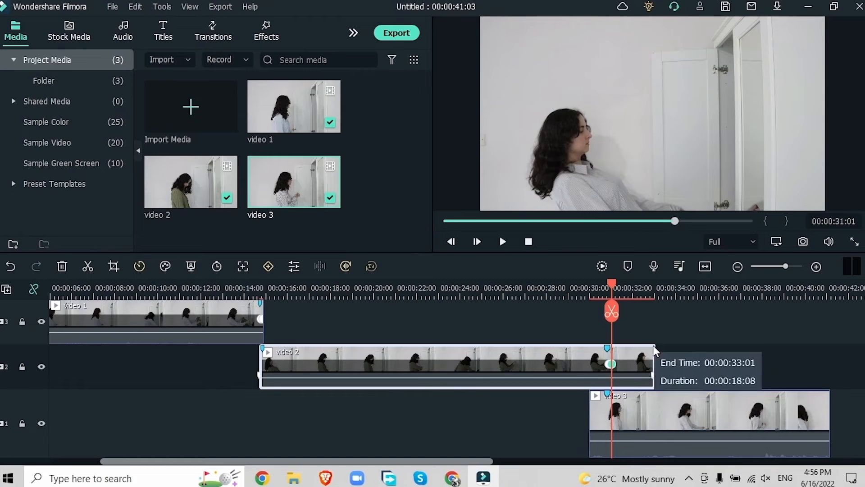
Trim the end of video 2 to just after its fade-out keyframes and shift the last keyframe slightly later
drag(653, 346, 621, 358)
click(817, 267)
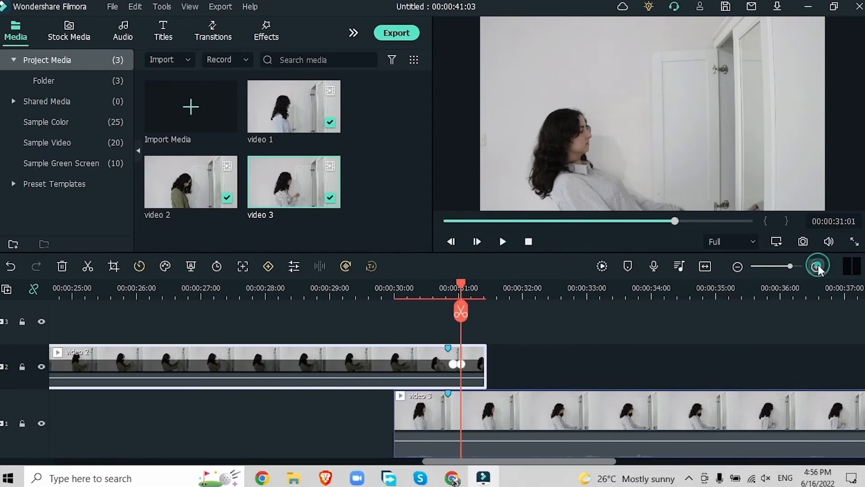
click(408, 288)
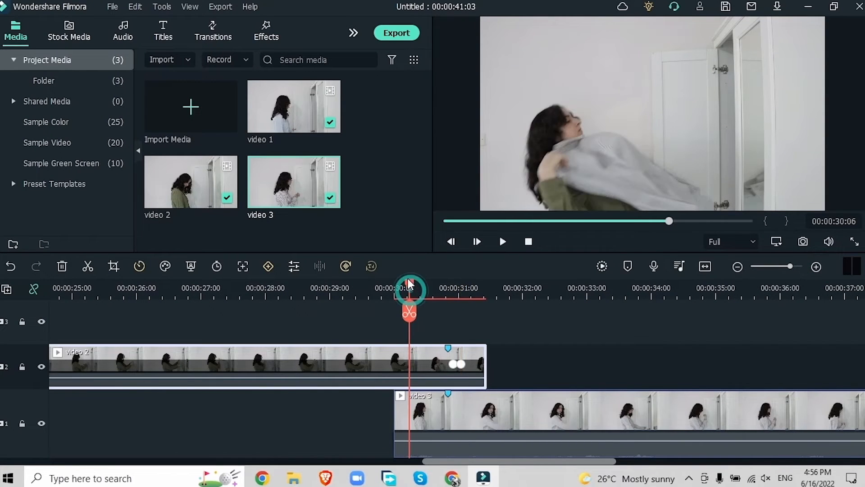
drag(411, 283, 472, 321)
drag(461, 364, 470, 365)
click(508, 338)
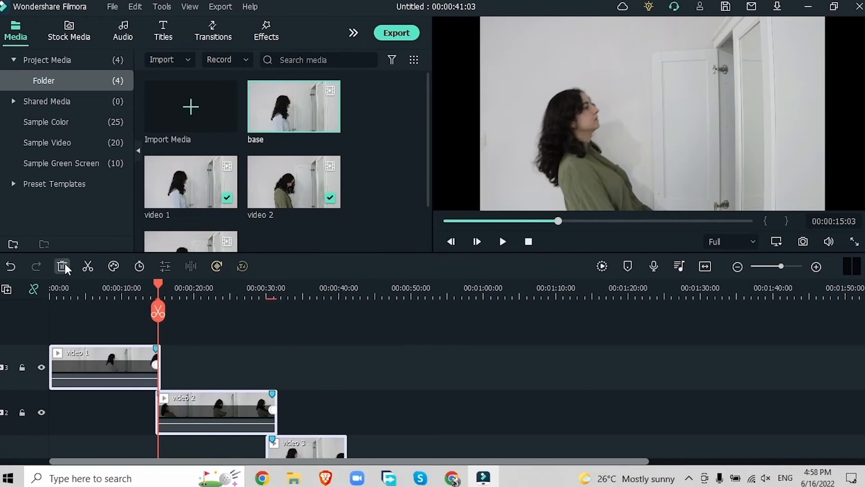
Delete all three clips from the timeline and place the base clip at its start
click(62, 266)
drag(275, 129, 132, 284)
drag(452, 387, 55, 368)
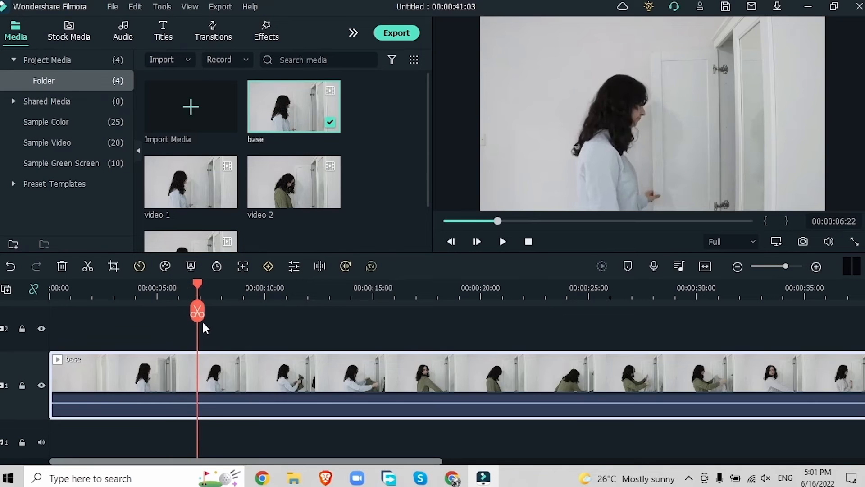
Set the playhead to the first outfit change at 00:00:14:03 and apply the Customize speed ramping preset to the base clip
drag(202, 320, 353, 338)
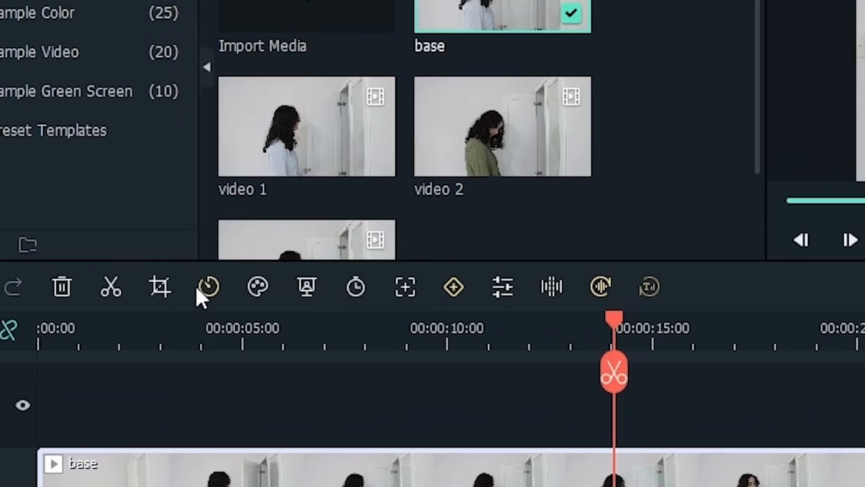
click(207, 289)
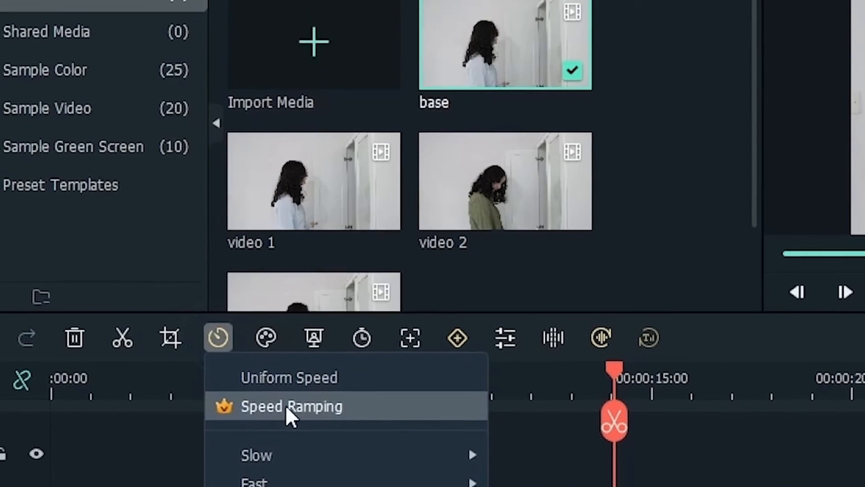
click(330, 356)
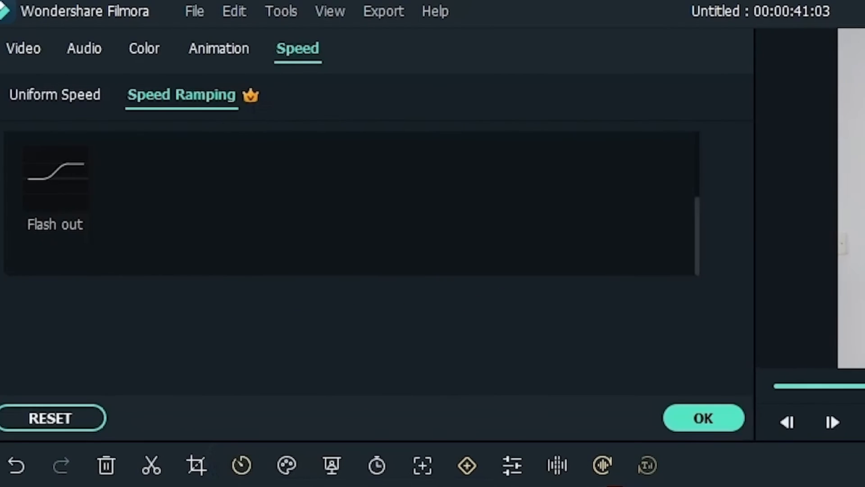
click(156, 160)
scroll(710, 243, down, 2)
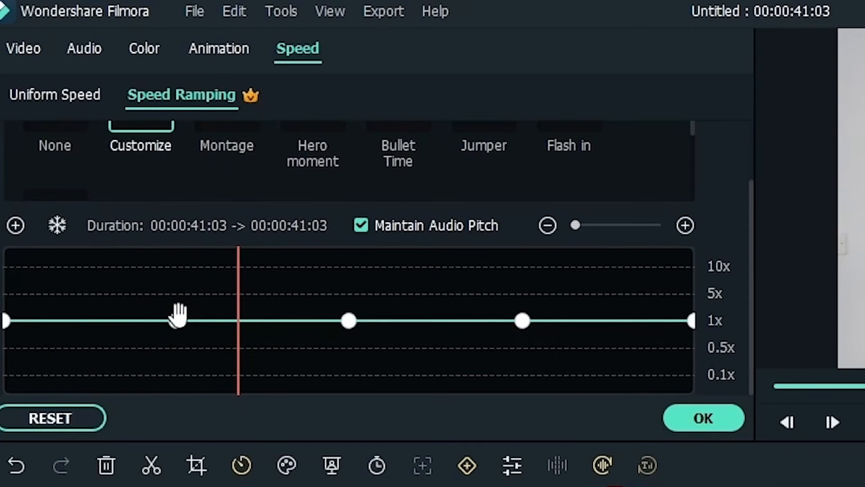
Form a narrow speed peak of about 4.8x starting at 00:00:14:03 by grouping the three inner speed points, keeping the outer two at 1x
drag(178, 319, 248, 319)
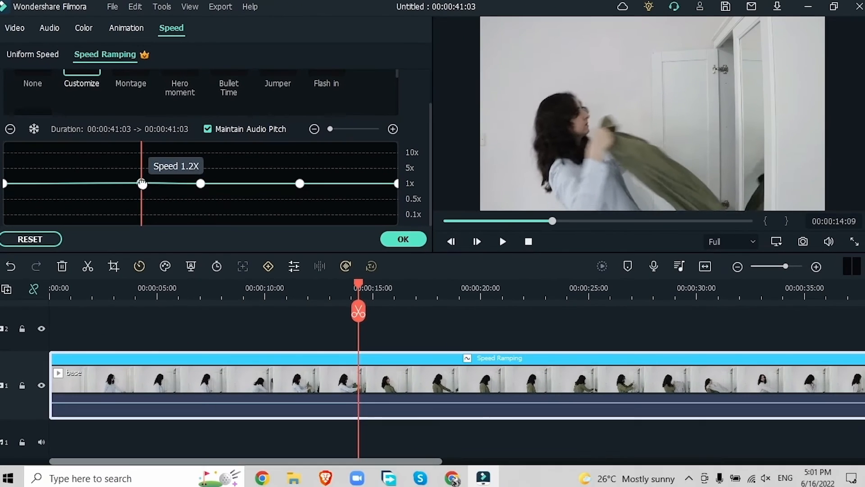
drag(142, 183, 138, 184)
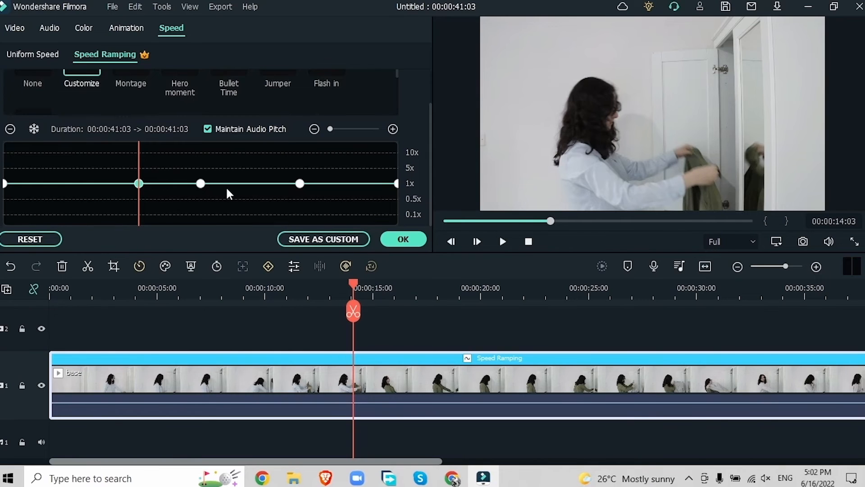
click(199, 183)
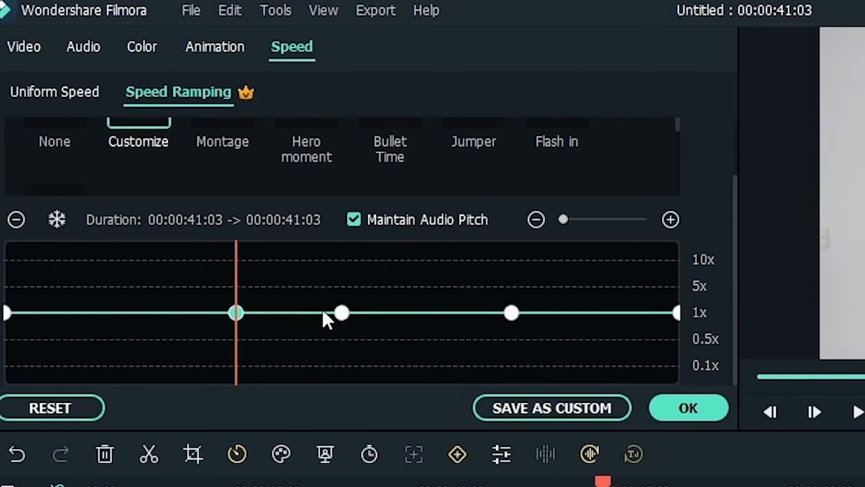
drag(340, 311, 257, 315)
drag(513, 313, 246, 274)
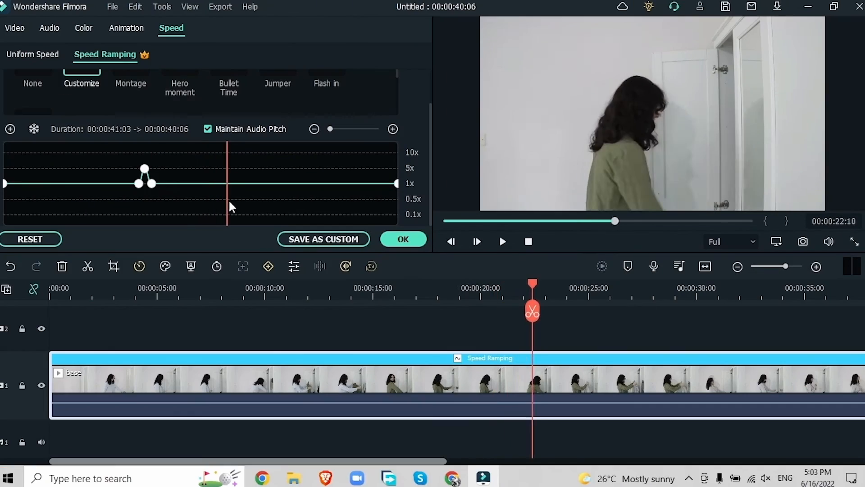
Add three speed points between 00:00:29:01 and 00:00:30:14 and raise the middle one to about 5x
drag(229, 199, 290, 204)
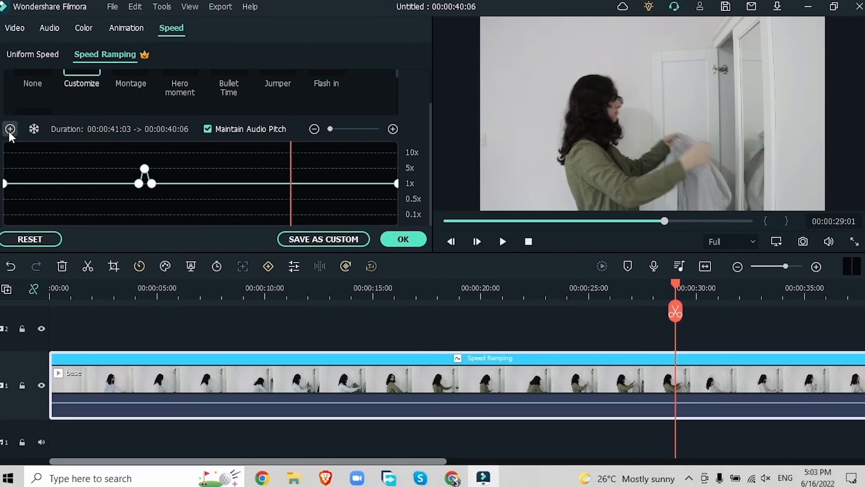
mouse_move(290, 206)
mouse_down()
mouse_move(320, 208)
mouse_move(307, 206)
mouse_up()
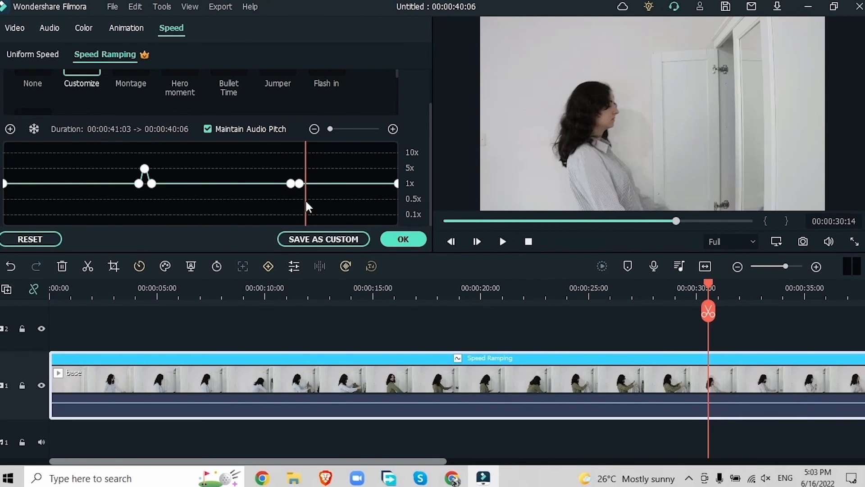
click(143, 169)
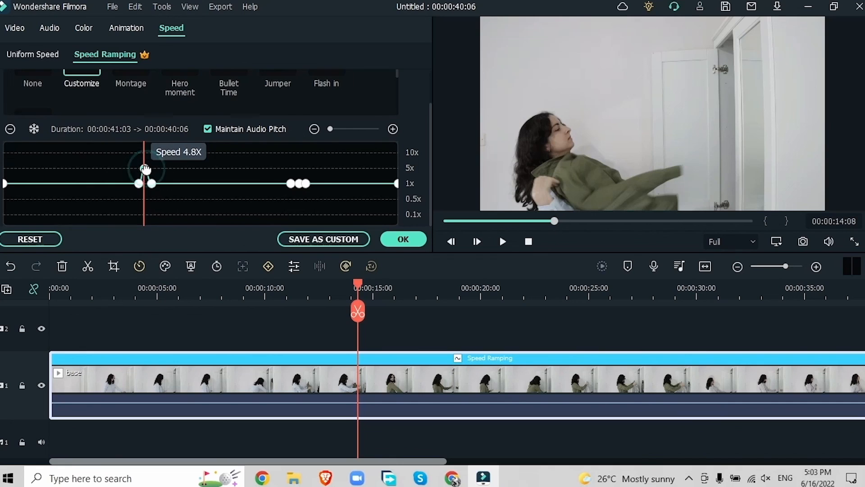
drag(293, 182, 297, 168)
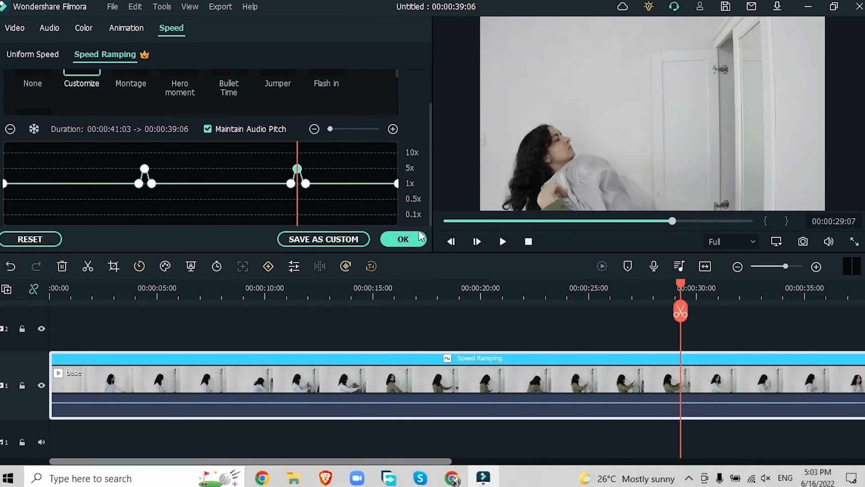